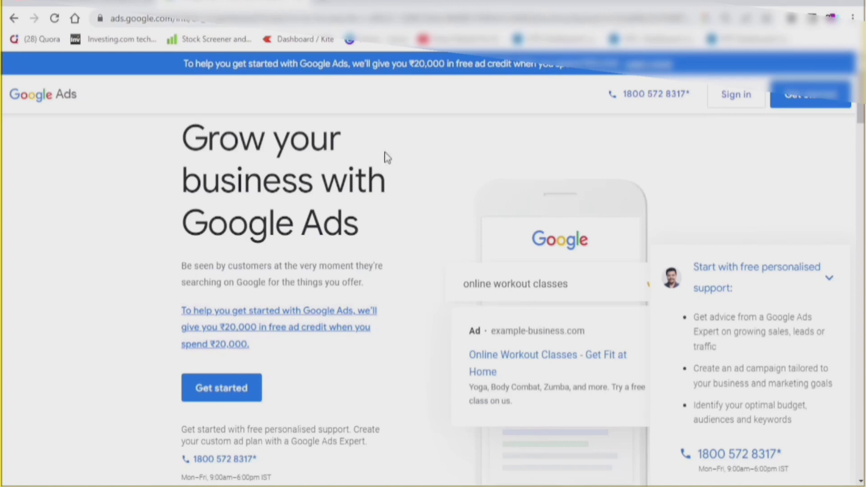
Step: Start a new Google Ads account and submit the business name in the campaign setup
{"action": "scroll", "coordinate": [411, 246], "scroll_direction": "down", "scroll_amount": 1}
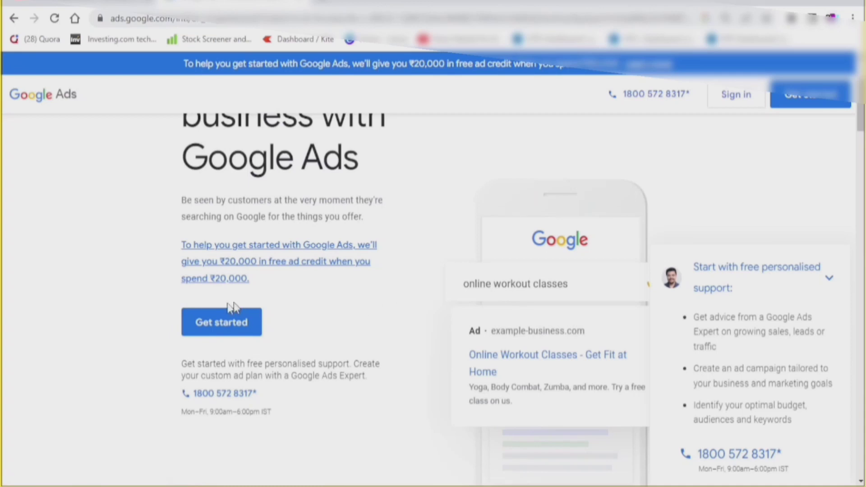
{"action": "left_click", "coordinate": [200, 323]}
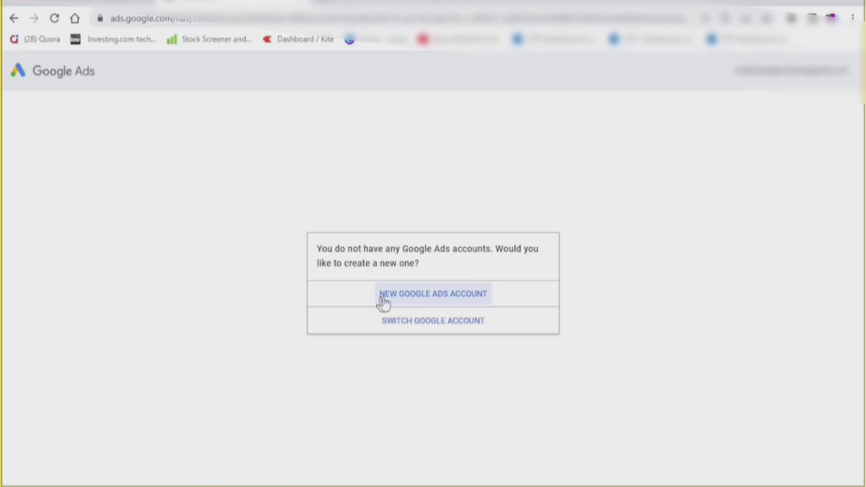
{"action": "left_click", "coordinate": [426, 300]}
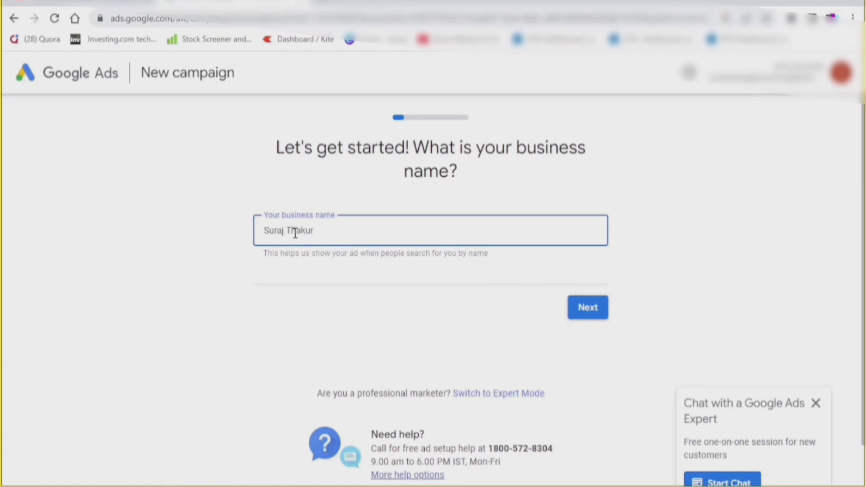
{"action": "left_click", "coordinate": [603, 316]}
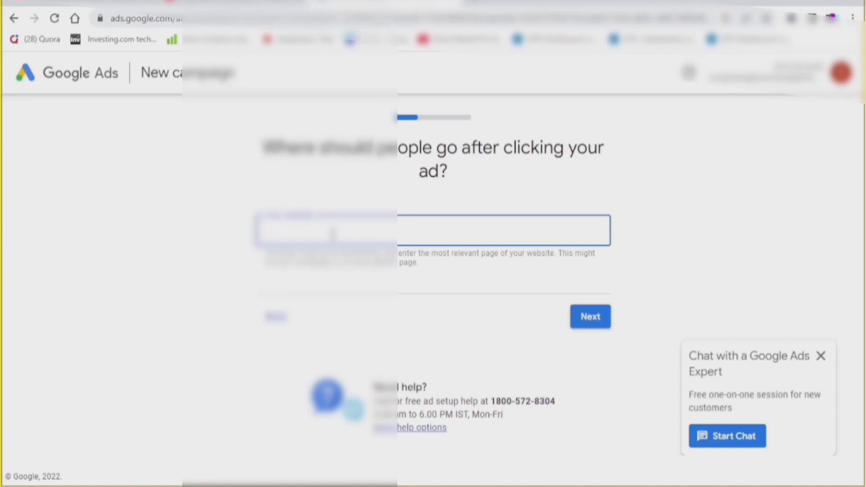
{"action": "type", "text": "https://www.youtube.com/channel/UCVfjbsaJTAspLeaNiJKL00w"}
{"action": "left_click", "coordinate": [596, 326]}
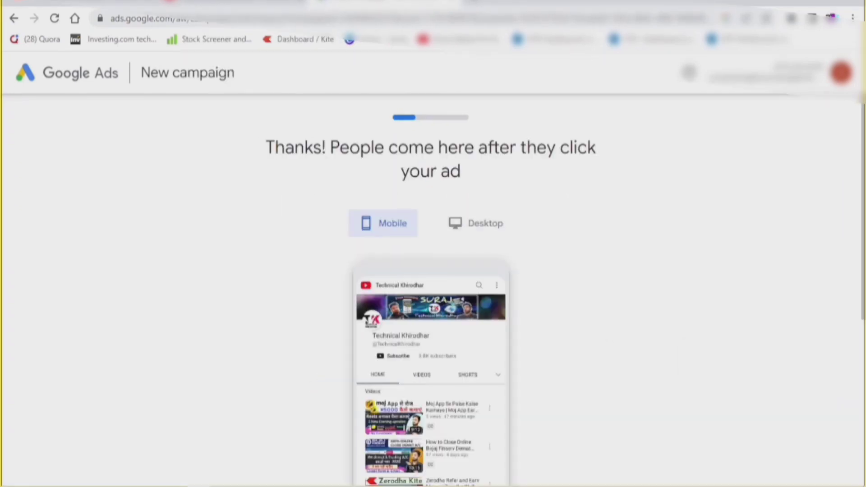
{"action": "scroll", "coordinate": [469, 342], "scroll_direction": "down", "scroll_amount": 3}
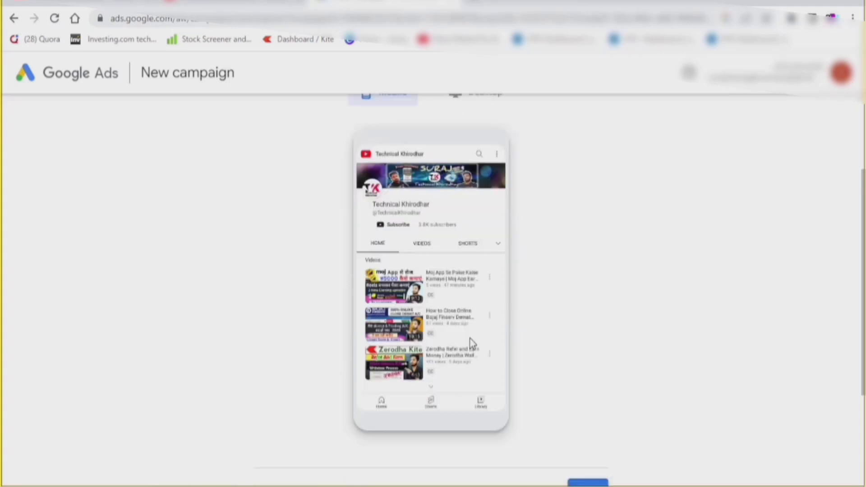
{"action": "scroll", "coordinate": [551, 347], "scroll_direction": "down", "scroll_amount": 3}
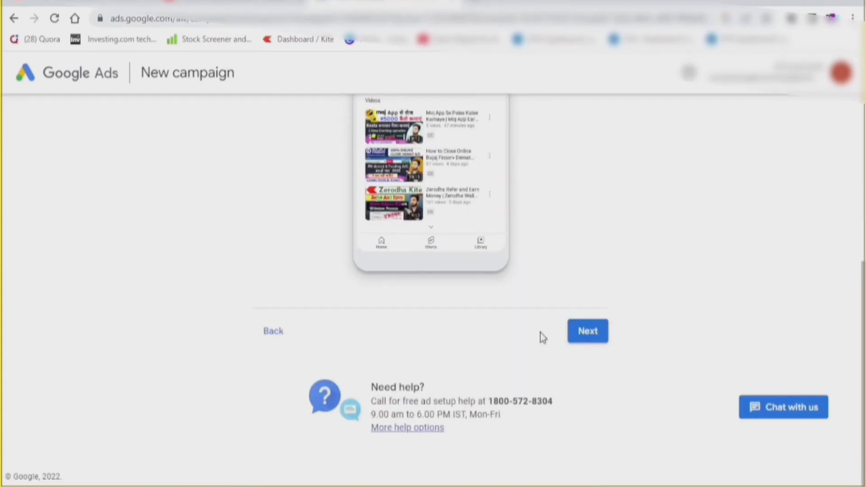
{"action": "left_click", "coordinate": [592, 337]}
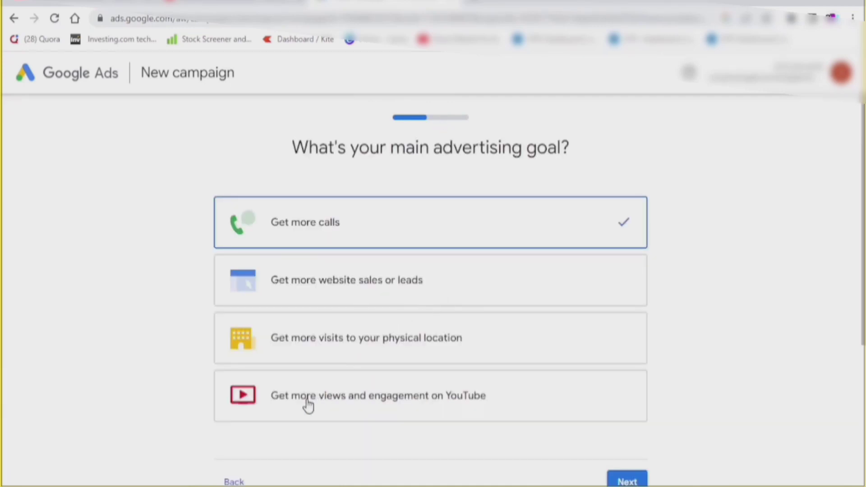
Step: Choose "Get more views and engagement on YouTube" as the main advertising goal and continue to the video ad setup
{"action": "scroll", "coordinate": [375, 334], "scroll_direction": "down", "scroll_amount": 4}
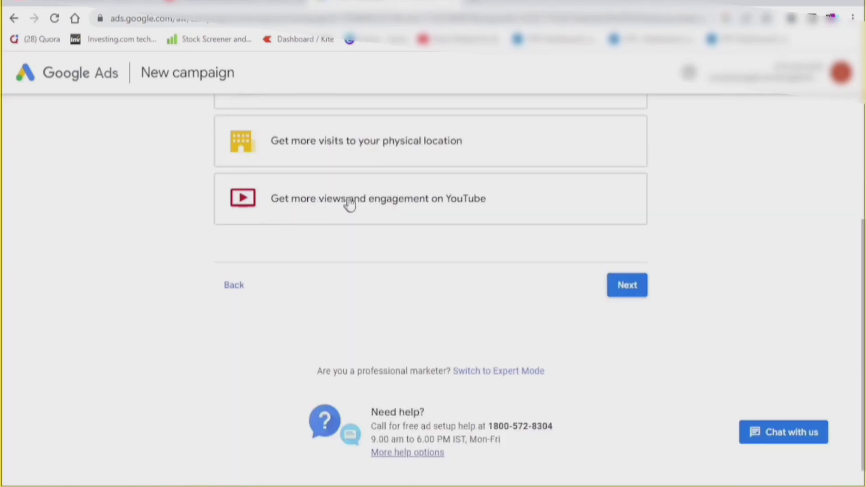
{"action": "scroll", "coordinate": [464, 203], "scroll_direction": "up", "scroll_amount": 2}
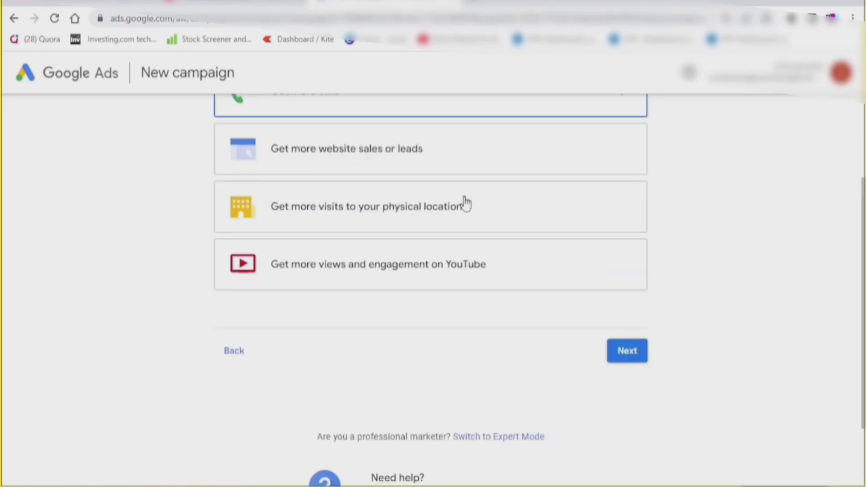
{"action": "left_click", "coordinate": [351, 281]}
{"action": "left_click", "coordinate": [629, 354]}
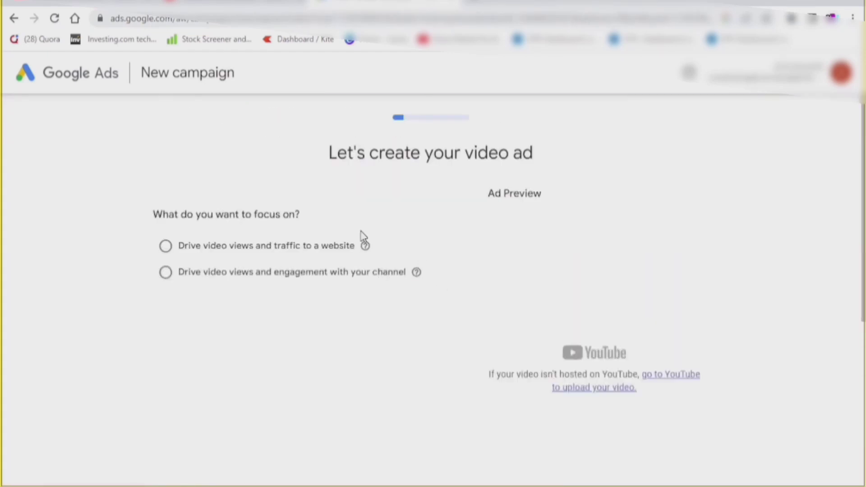
Step: Switch the campaign setup from the video ad page to Expert Mode
{"action": "scroll", "coordinate": [531, 266], "scroll_direction": "down", "scroll_amount": 6}
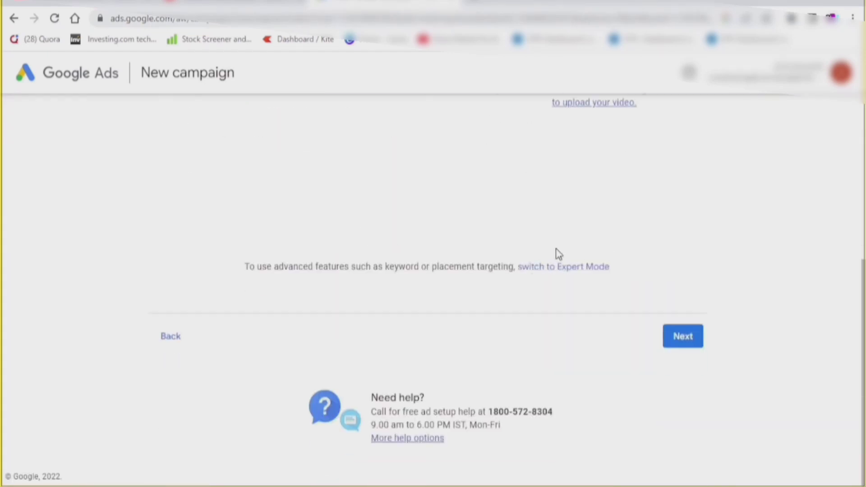
{"action": "key", "text": "ctrl+plus"}
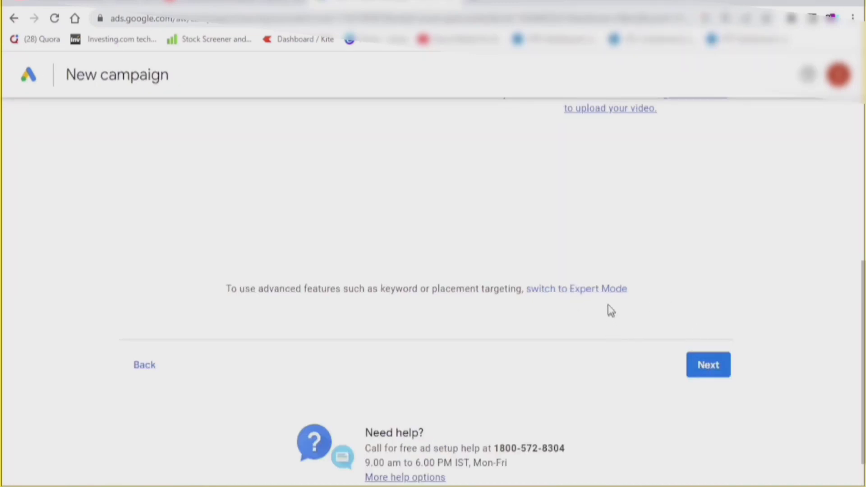
{"action": "left_click", "coordinate": [589, 291]}
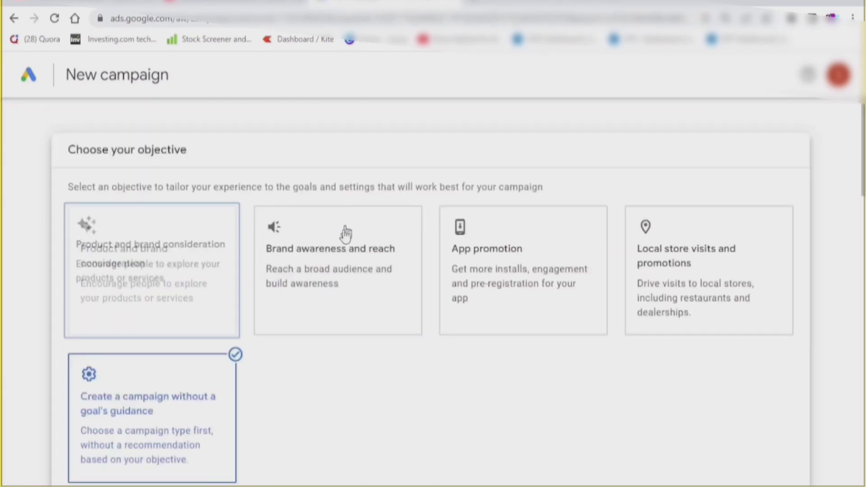
Step: Skip campaign creation by choosing to create an account without a campaign
{"action": "scroll", "coordinate": [311, 367], "scroll_direction": "down", "scroll_amount": 2}
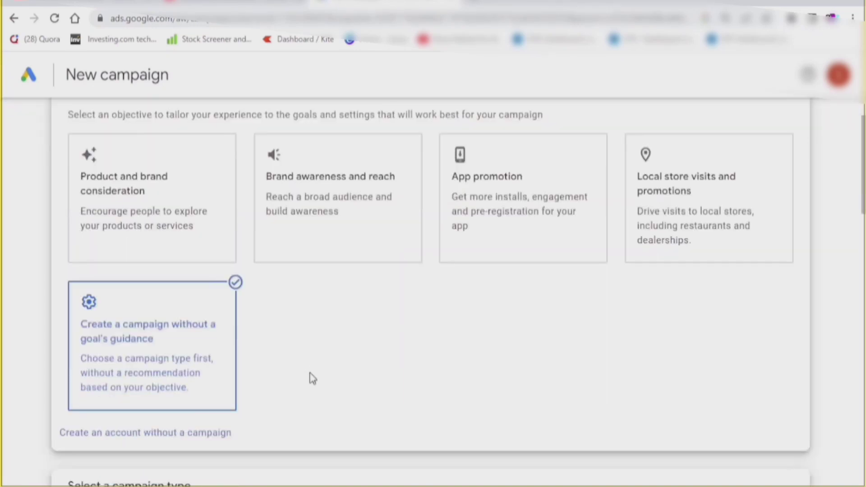
{"action": "scroll", "coordinate": [167, 418], "scroll_direction": "down", "scroll_amount": 2}
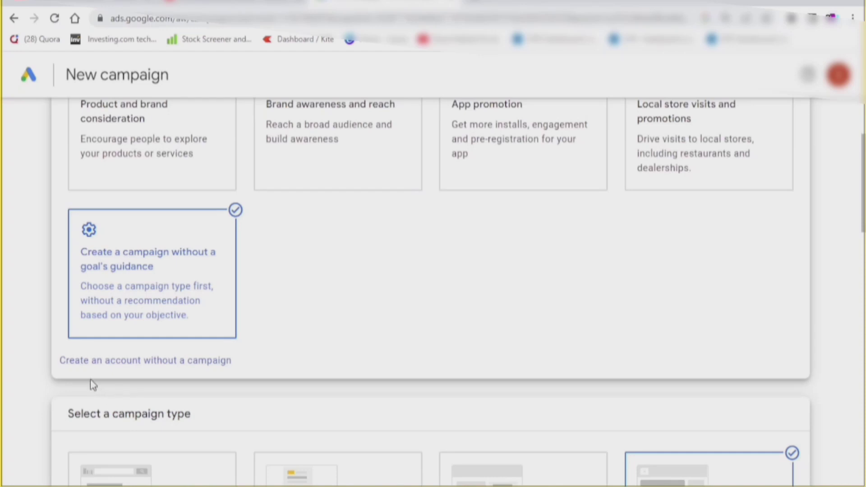
{"action": "key", "text": "ctrl+plus"}
{"action": "scroll", "coordinate": [91, 384], "scroll_direction": "down", "scroll_amount": 2}
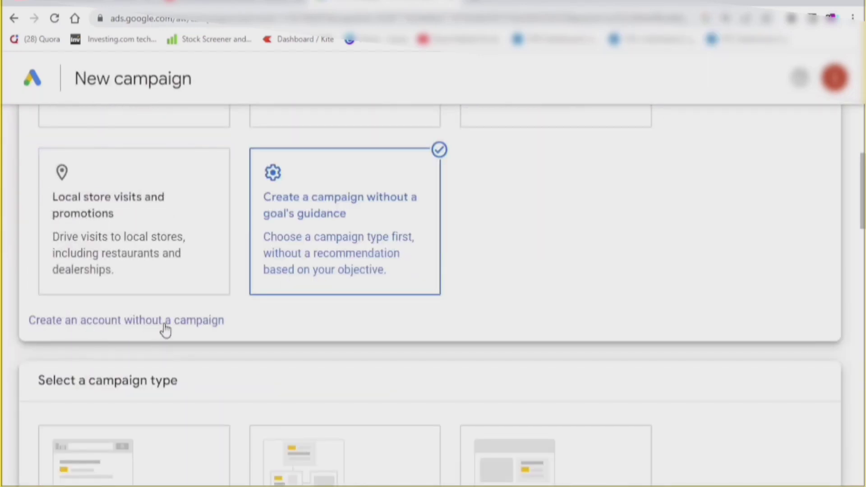
{"action": "left_click", "coordinate": [197, 318]}
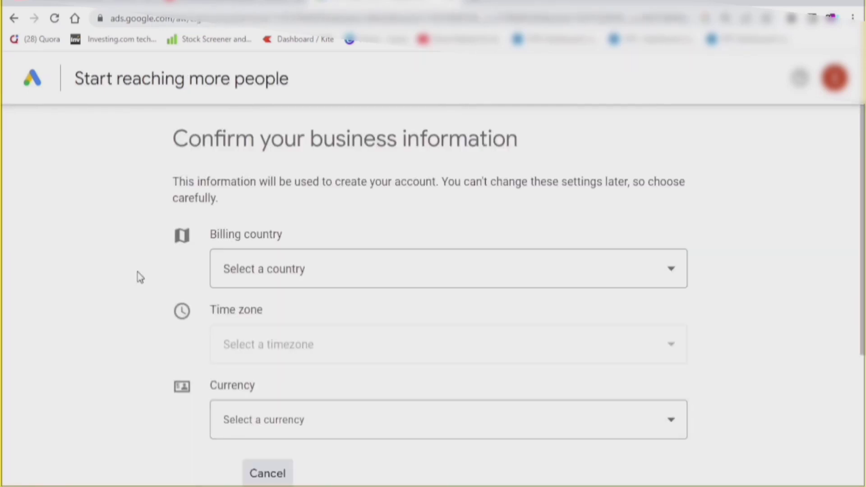
Step: Submit the business information with billing country India, time zone (GMT+05:30) India Time and currency Indian Rupee (INR ₹)
{"action": "scroll", "coordinate": [278, 359], "scroll_direction": "down", "scroll_amount": 3}
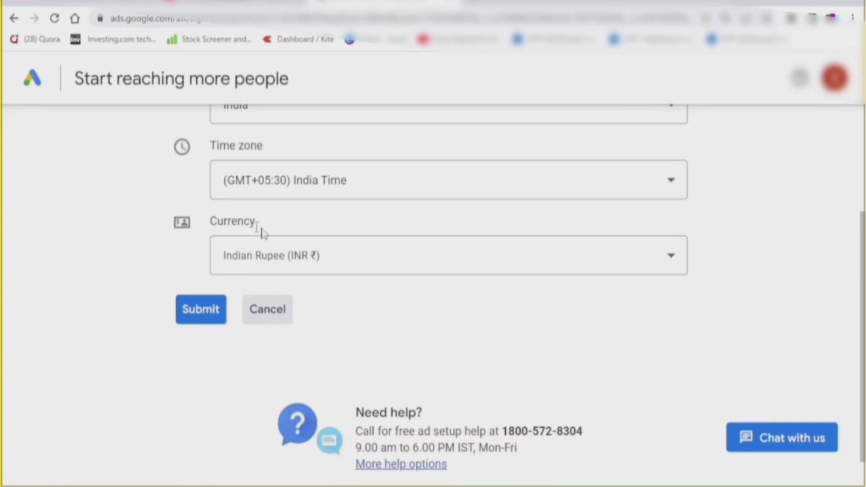
{"action": "scroll", "coordinate": [332, 365], "scroll_direction": "up", "scroll_amount": 3}
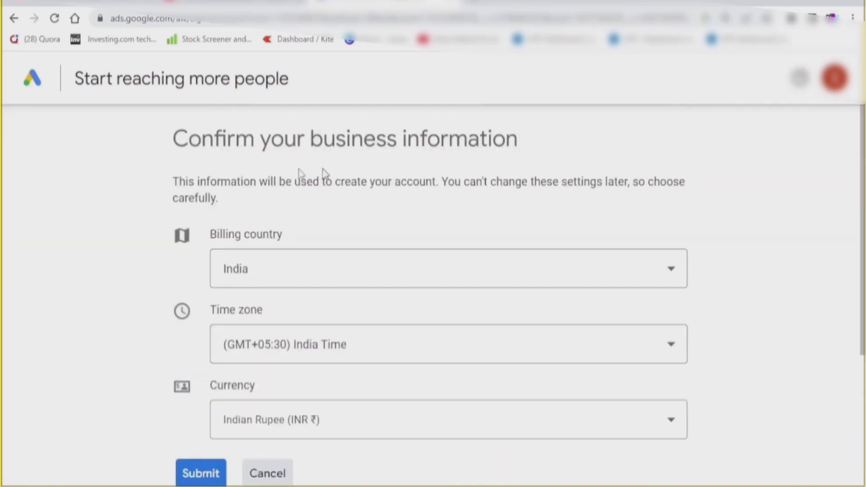
{"action": "scroll", "coordinate": [419, 176], "scroll_direction": "down", "scroll_amount": 4}
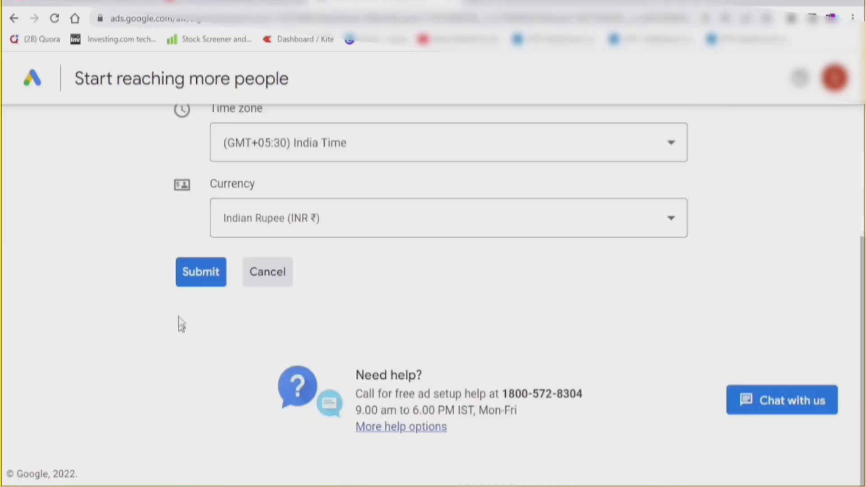
{"action": "left_click", "coordinate": [212, 278]}
Step: Finish the sign-up and continue to the new account's overview
{"action": "scroll", "coordinate": [541, 340], "scroll_direction": "down", "scroll_amount": 2}
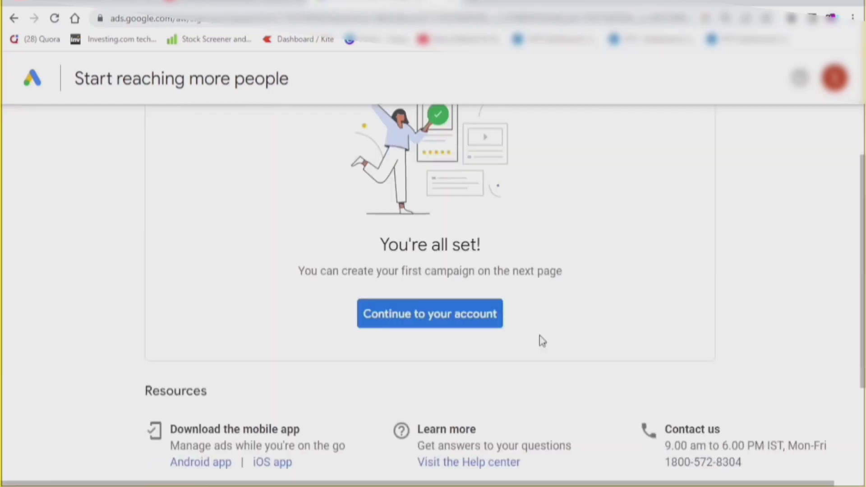
{"action": "scroll", "coordinate": [499, 349], "scroll_direction": "up", "scroll_amount": 2}
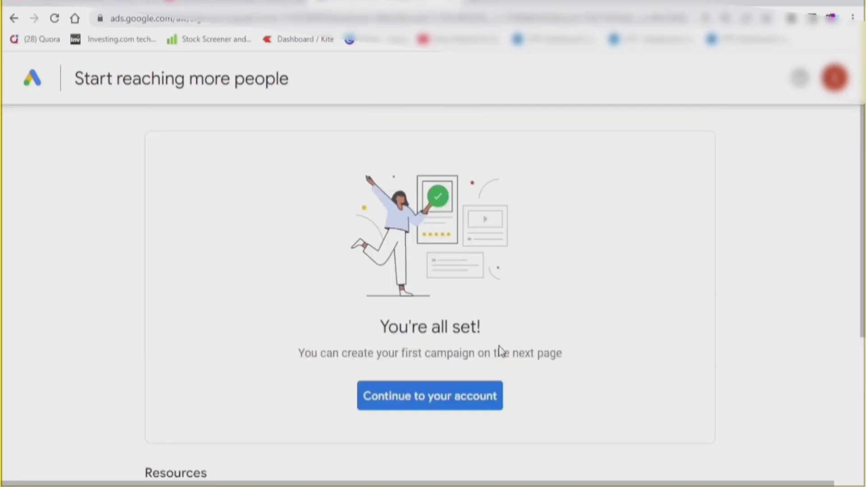
{"action": "scroll", "coordinate": [502, 351], "scroll_direction": "down", "scroll_amount": 5}
{"action": "scroll", "coordinate": [498, 346], "scroll_direction": "up", "scroll_amount": 5}
{"action": "scroll", "coordinate": [388, 343], "scroll_direction": "down", "scroll_amount": 2}
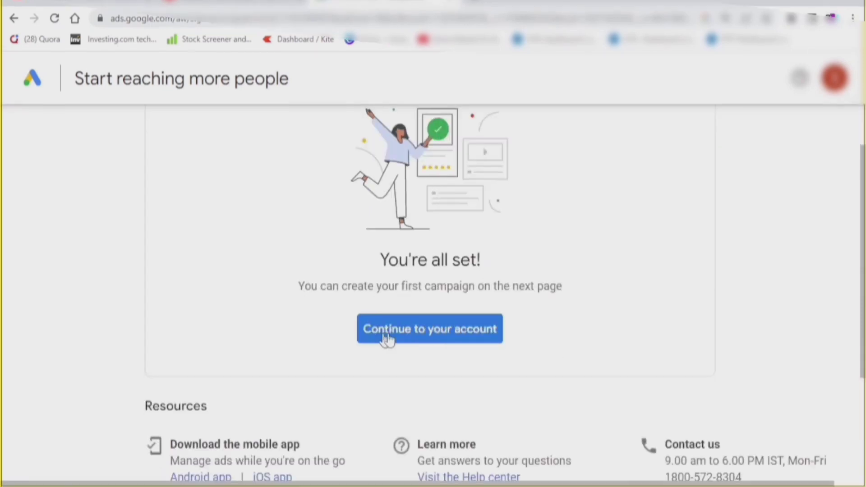
{"action": "left_click", "coordinate": [420, 332]}
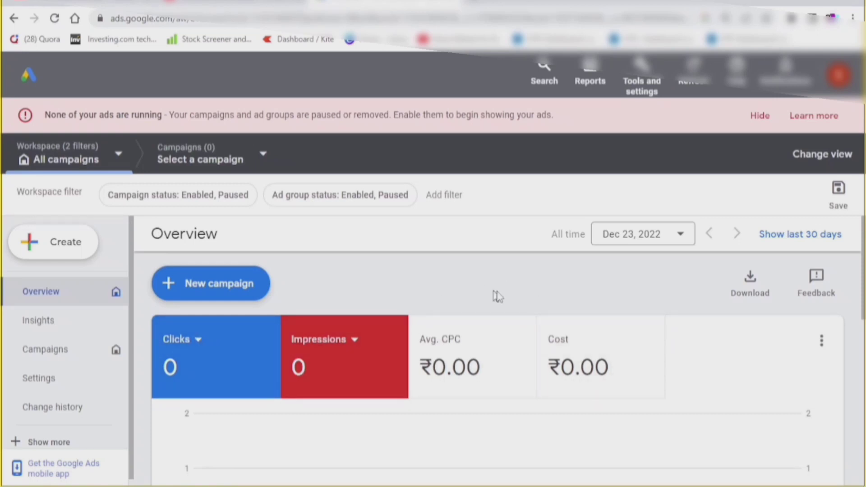
Step: Open the billing summary from the account's tools and settings to begin the payments setup
{"action": "scroll", "coordinate": [500, 295], "scroll_direction": "down", "scroll_amount": 1}
{"action": "scroll", "coordinate": [581, 273], "scroll_direction": "up", "scroll_amount": 1}
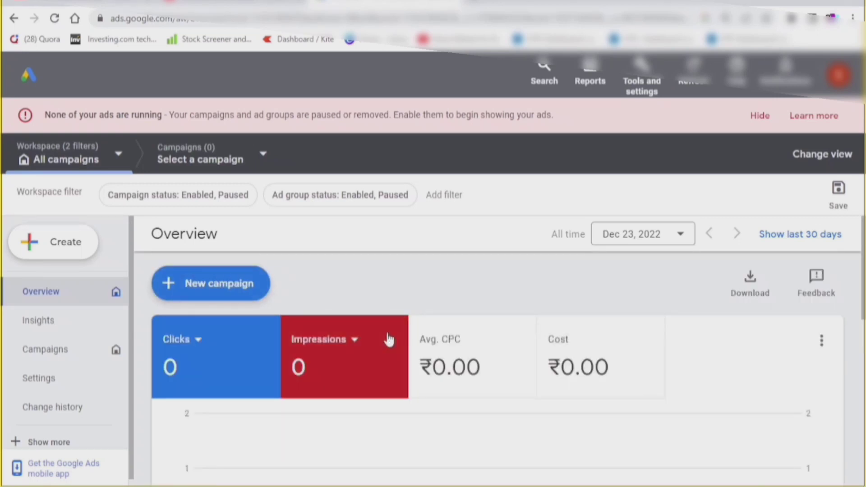
{"action": "key", "text": "ctrl+minus"}
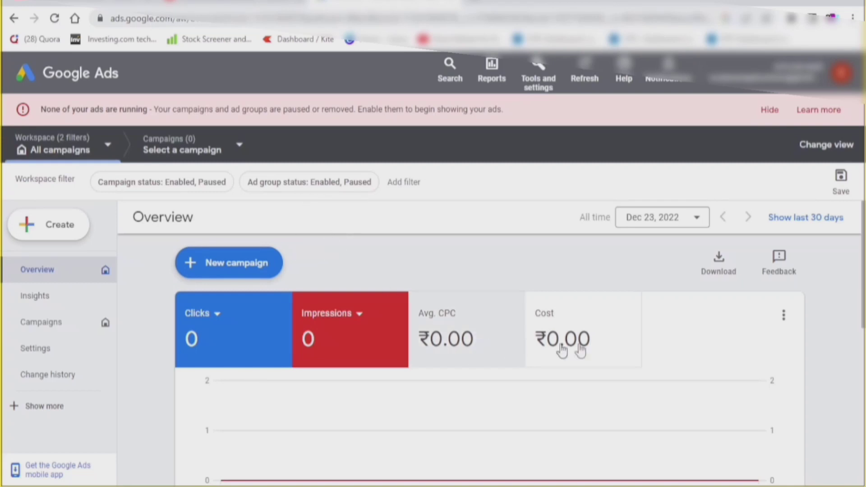
{"action": "scroll", "coordinate": [614, 348], "scroll_direction": "down", "scroll_amount": 2}
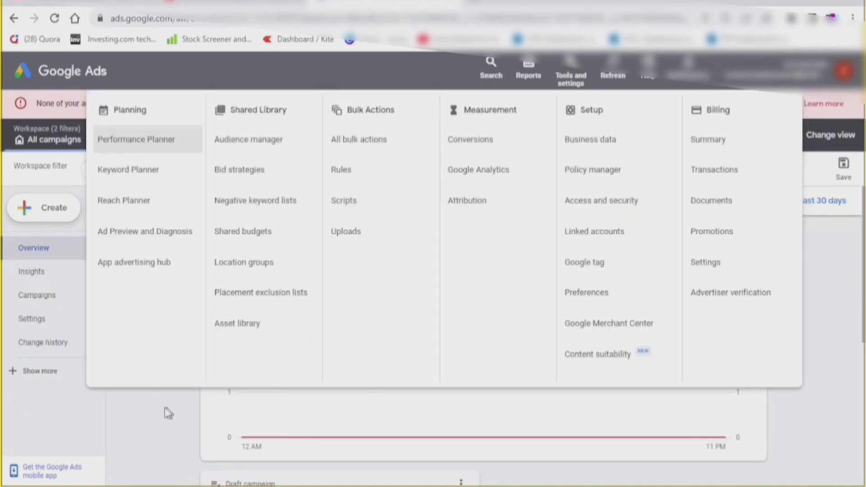
{"action": "left_click", "coordinate": [139, 450]}
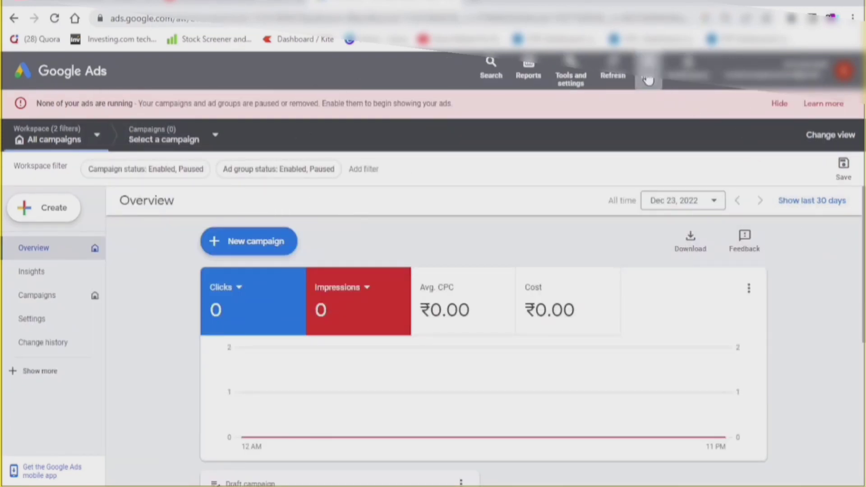
{"action": "left_click", "coordinate": [572, 85]}
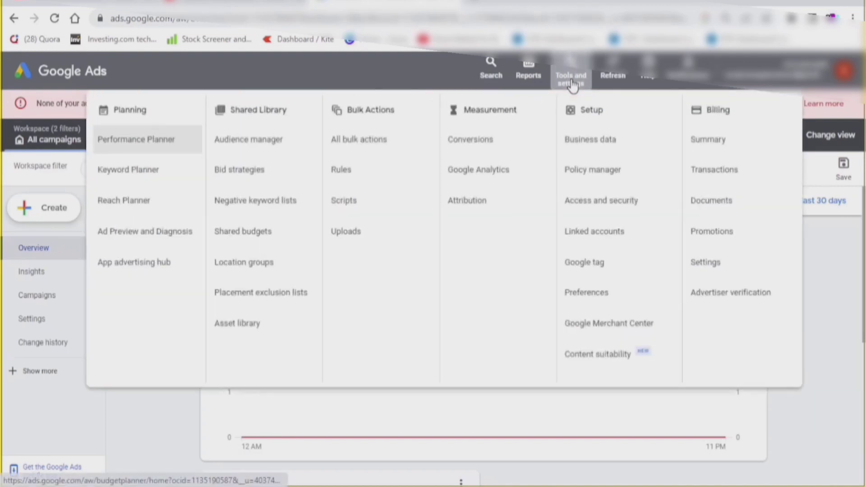
{"action": "left_click", "coordinate": [715, 139]}
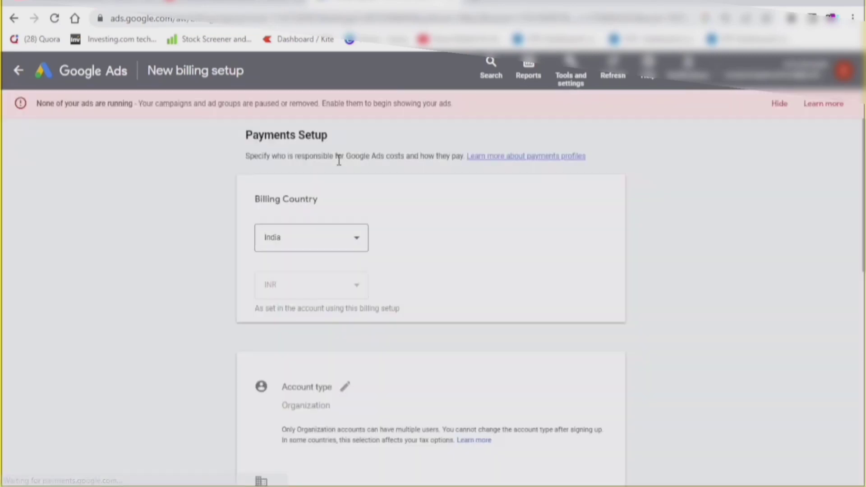
Step: Change the account type in the payments setup to Individual
{"action": "key", "text": "ctrl+plus"}
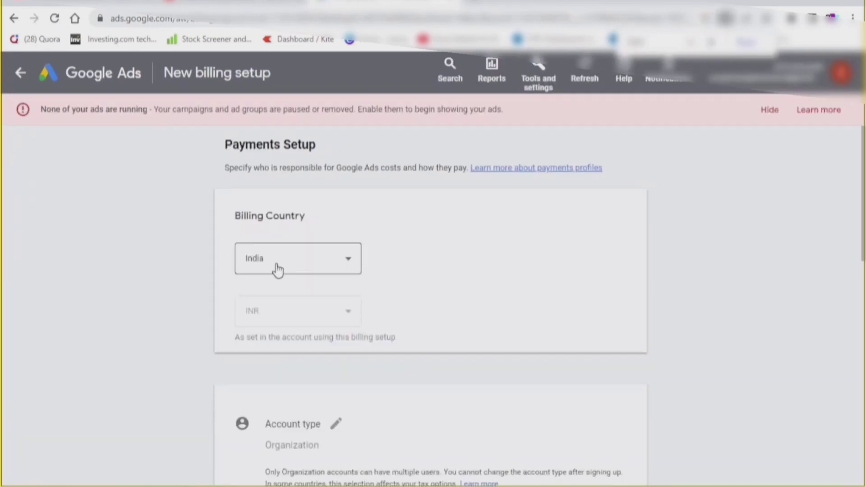
{"action": "scroll", "coordinate": [391, 258], "scroll_direction": "down", "scroll_amount": 1}
{"action": "scroll", "coordinate": [459, 363], "scroll_direction": "down", "scroll_amount": 1}
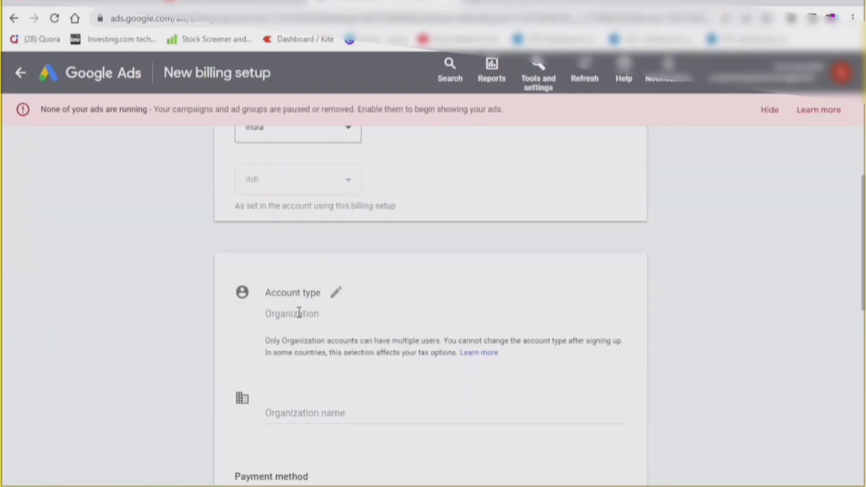
{"action": "left_click", "coordinate": [338, 296]}
{"action": "left_click", "coordinate": [624, 322]}
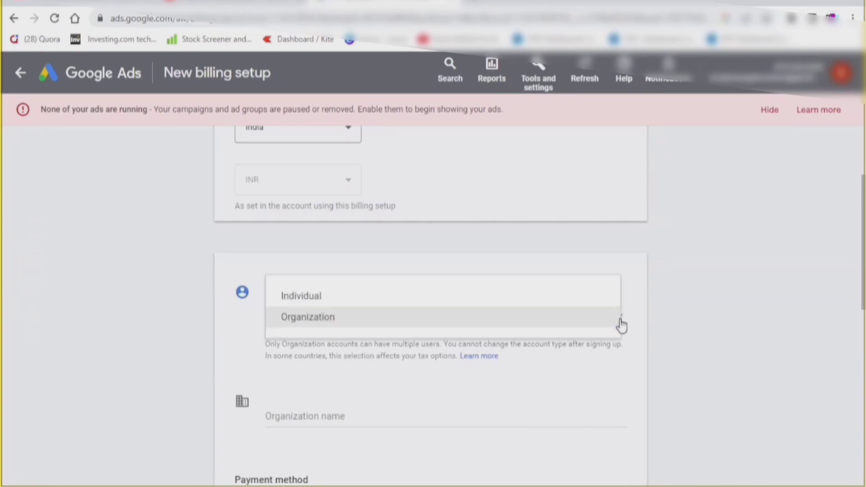
{"action": "left_click", "coordinate": [318, 300]}
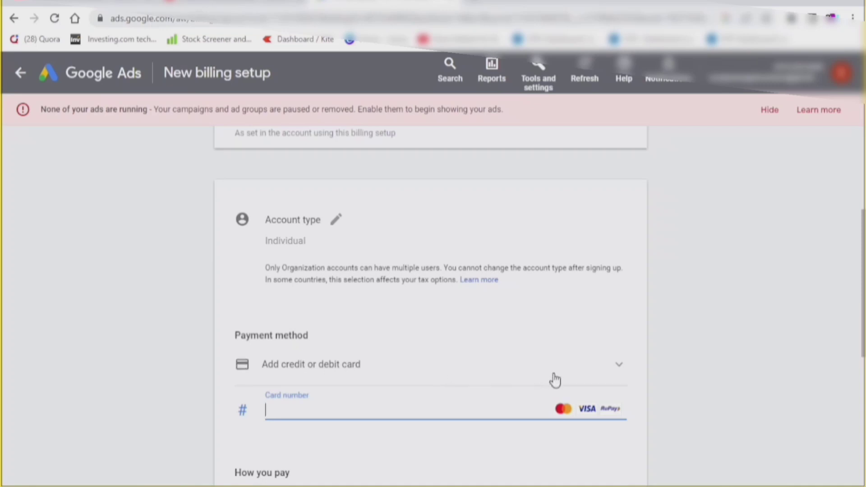
Step: Change the payment method in the payments setup to Add Paytm wallet
{"action": "left_click", "coordinate": [609, 365]}
{"action": "scroll", "coordinate": [658, 368], "scroll_direction": "down", "scroll_amount": 3}
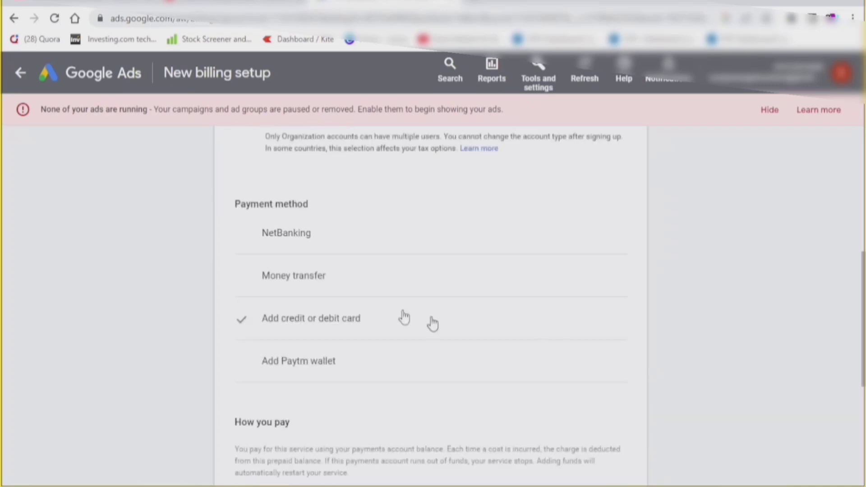
{"action": "left_click", "coordinate": [263, 365]}
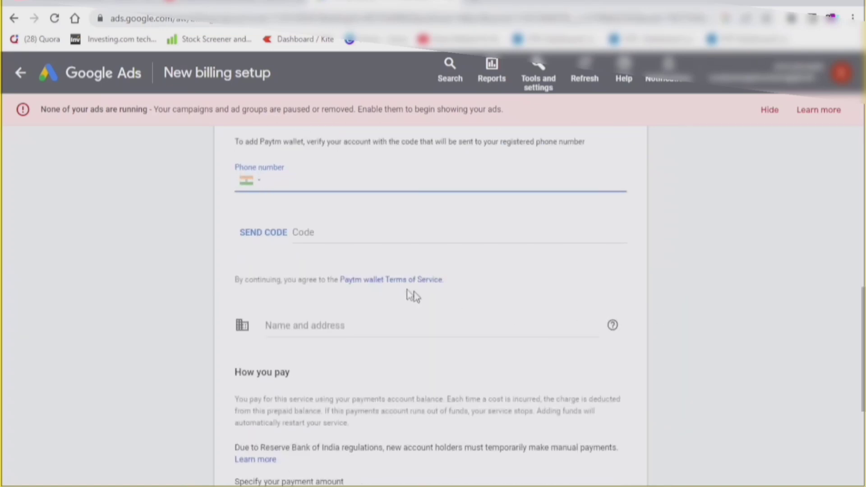
{"action": "scroll", "coordinate": [276, 273], "scroll_direction": "up", "scroll_amount": 2}
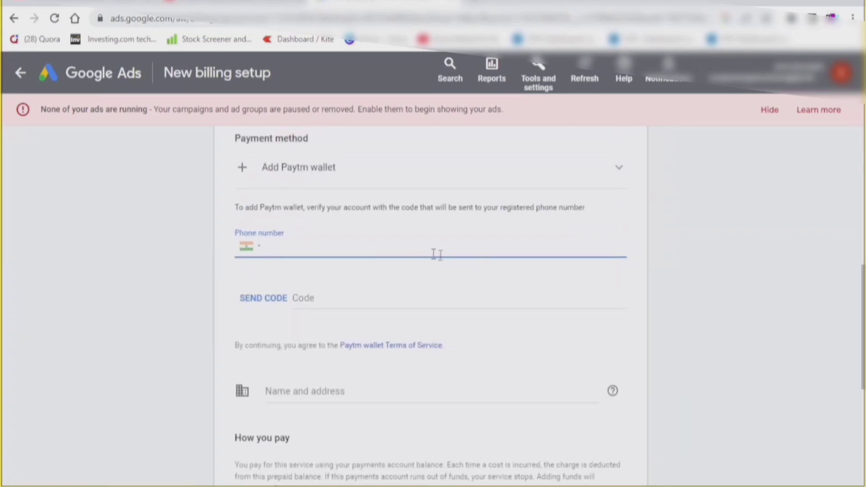
Step: Expand the name and address section below the Paytm wallet details to show its individual address fields
{"action": "scroll", "coordinate": [639, 317], "scroll_direction": "down", "scroll_amount": 3}
{"action": "scroll", "coordinate": [338, 291], "scroll_direction": "down", "scroll_amount": 2}
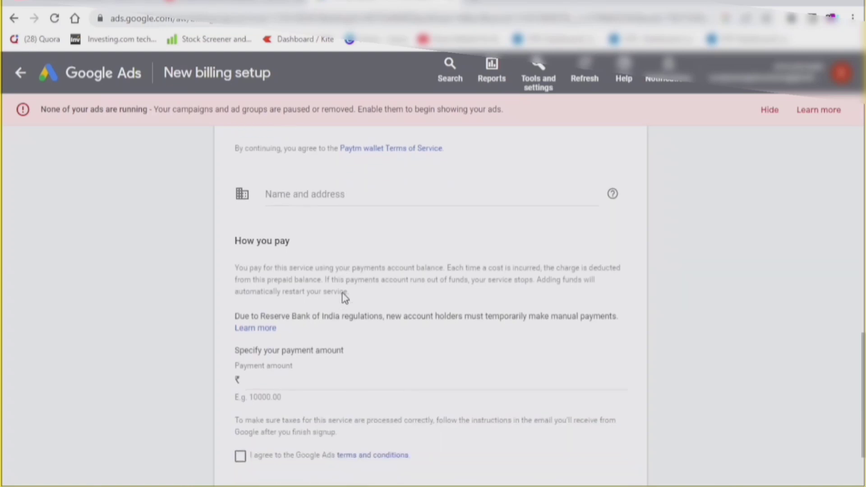
{"action": "scroll", "coordinate": [387, 309], "scroll_direction": "down", "scroll_amount": 2}
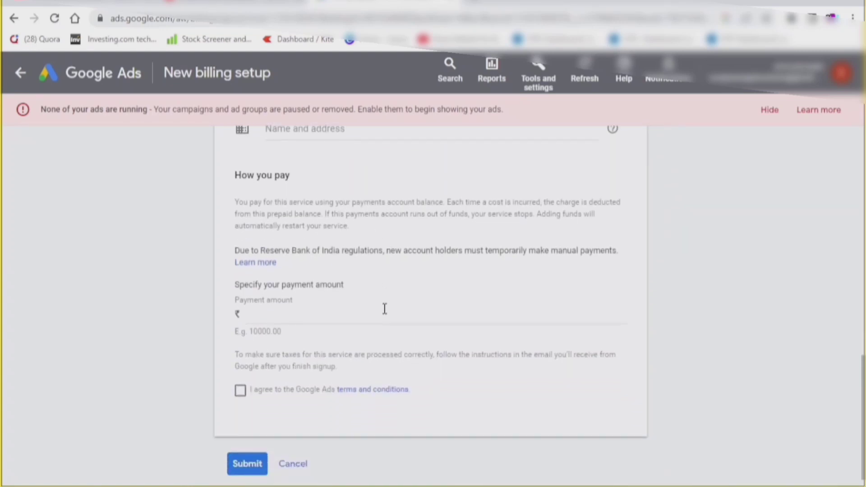
{"action": "scroll", "coordinate": [384, 310], "scroll_direction": "up", "scroll_amount": 2}
{"action": "left_click", "coordinate": [309, 208]}
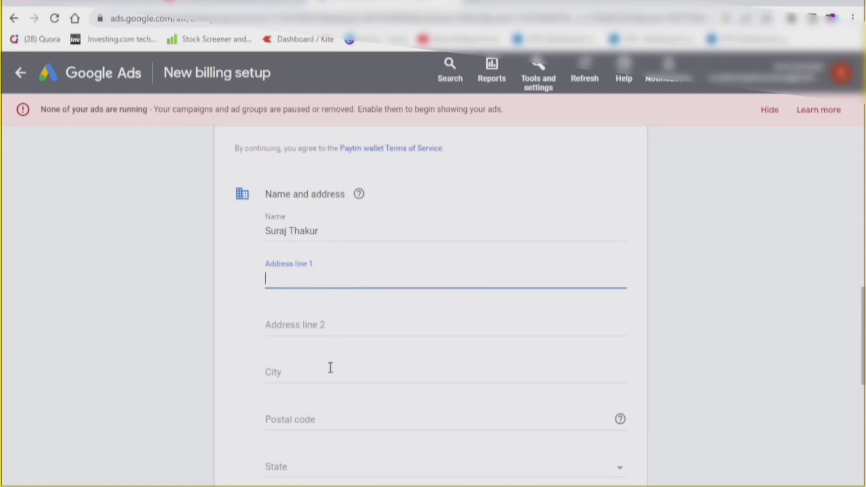
Step: Activate the payment amount field under How you pay and view the terms and conditions agreement below it
{"action": "scroll", "coordinate": [330, 368], "scroll_direction": "down", "scroll_amount": 4}
{"action": "scroll", "coordinate": [340, 333], "scroll_direction": "down", "scroll_amount": 3}
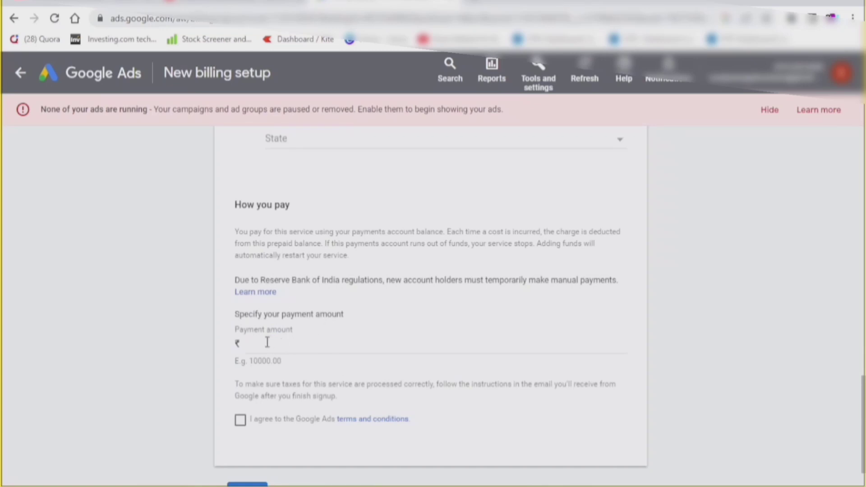
{"action": "left_click", "coordinate": [282, 348]}
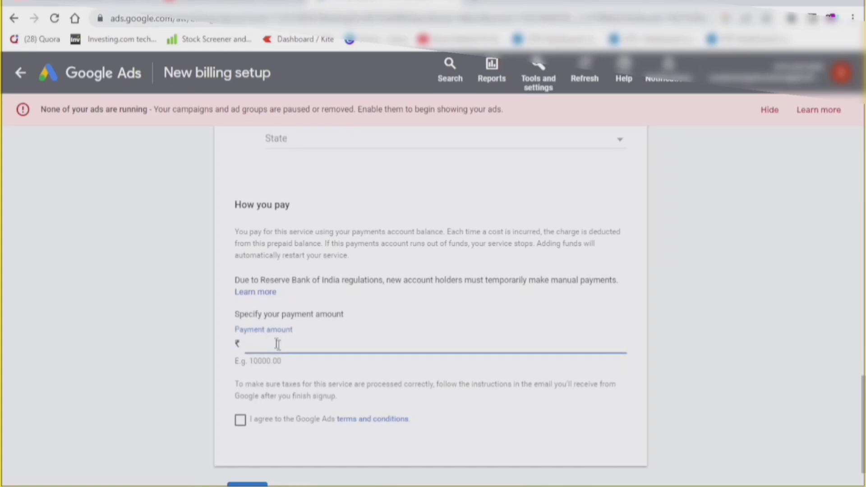
{"action": "scroll", "coordinate": [245, 395], "scroll_direction": "down", "scroll_amount": 1}
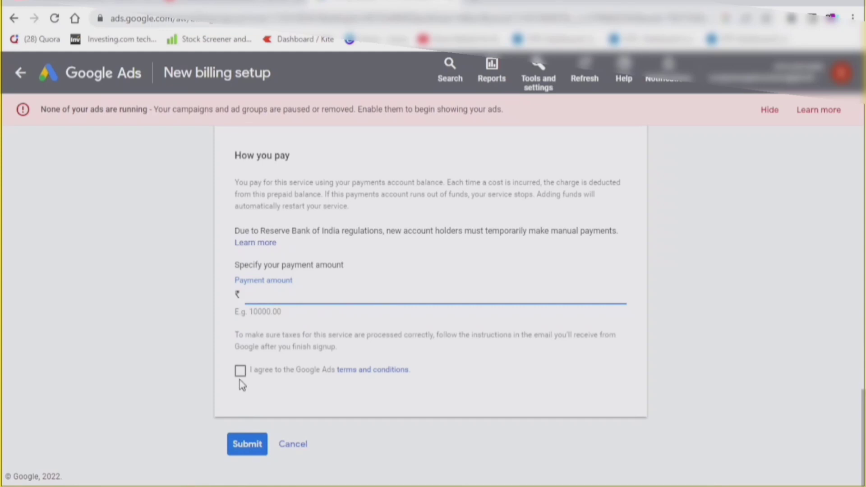
Step: Review the payments setup form, covering the name and address, payment method, account type and billing country sections
{"action": "scroll", "coordinate": [635, 286], "scroll_direction": "up", "scroll_amount": 15}
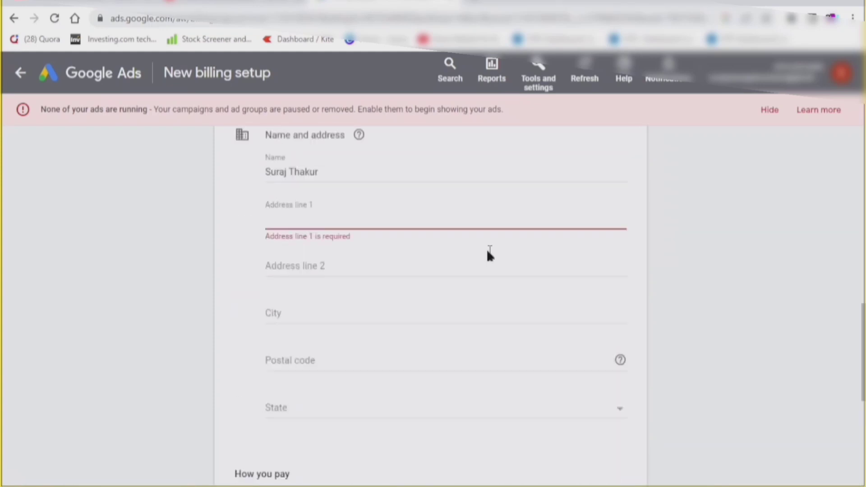
{"action": "scroll", "coordinate": [614, 273], "scroll_direction": "down", "scroll_amount": 7}
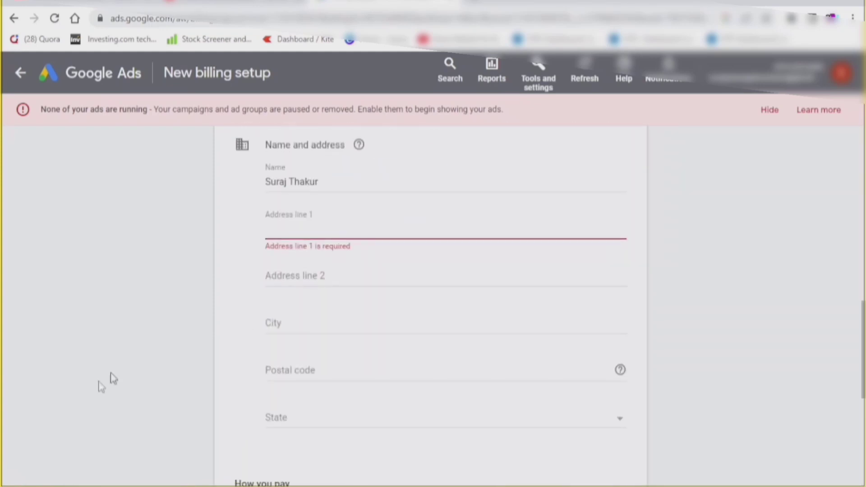
{"action": "scroll", "coordinate": [623, 293], "scroll_direction": "up", "scroll_amount": 6}
{"action": "scroll", "coordinate": [623, 293], "scroll_direction": "up", "scroll_amount": 6}
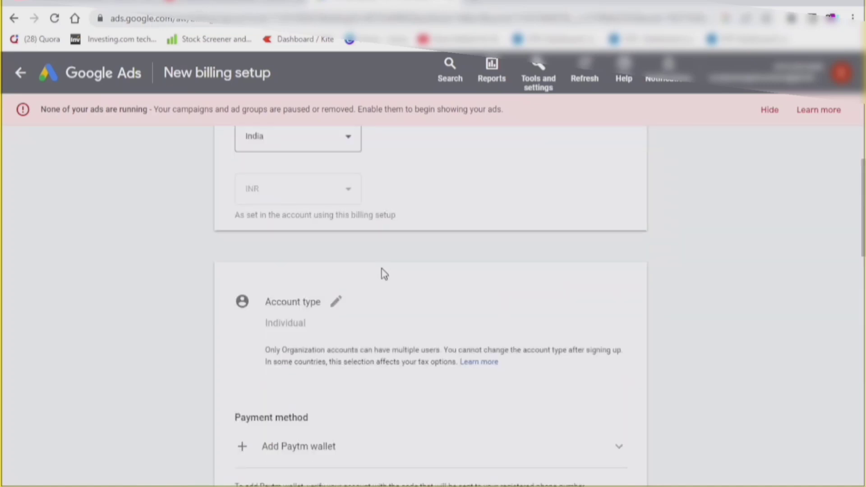
{"action": "scroll", "coordinate": [381, 273], "scroll_direction": "down", "scroll_amount": 3}
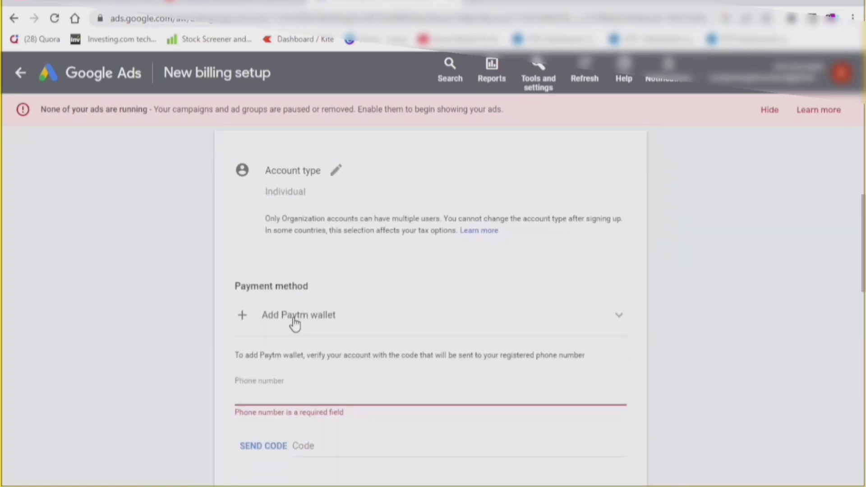
{"action": "scroll", "coordinate": [295, 319], "scroll_direction": "down", "scroll_amount": 3}
{"action": "scroll", "coordinate": [480, 182], "scroll_direction": "up", "scroll_amount": 9}
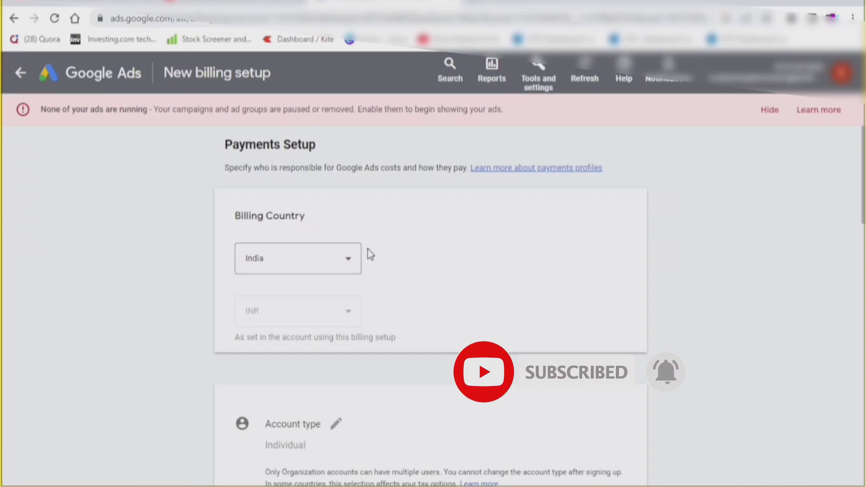
{"action": "mouse_move", "coordinate": [264, 484]}
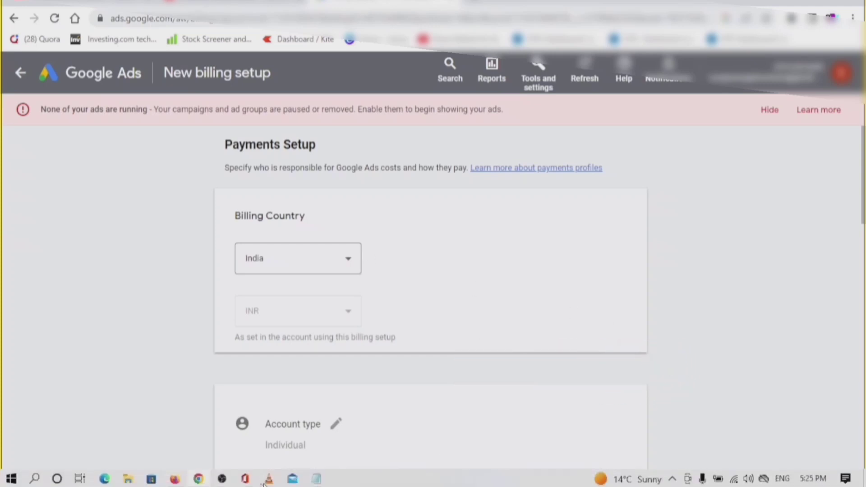